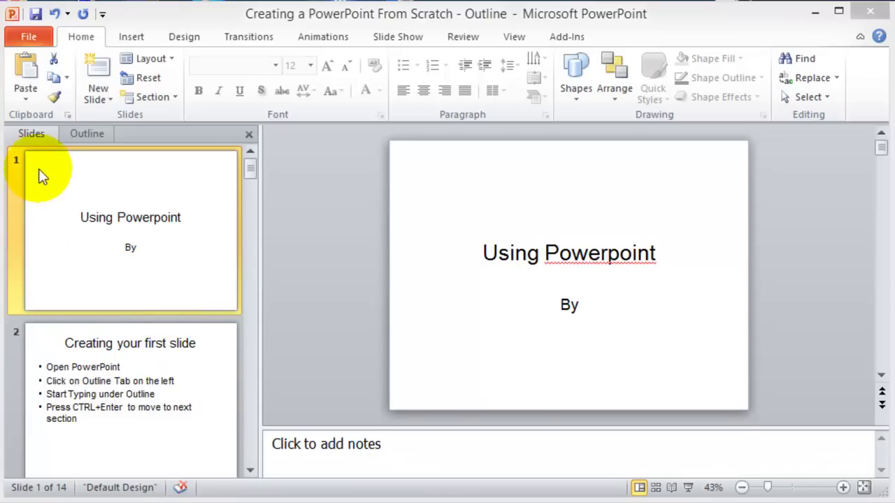
# - Read through the presentation's outline text, then return to the slide thumbnails view
pyautogui.click(85, 136)
pyautogui.scroll(-3, 175, 280)
pyautogui.scroll(-4, 167, 350)
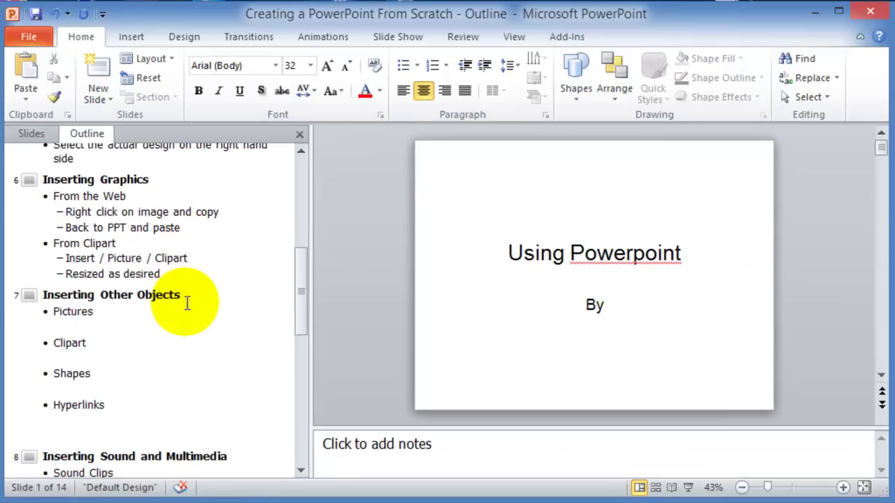
pyautogui.scroll(4, 171, 258)
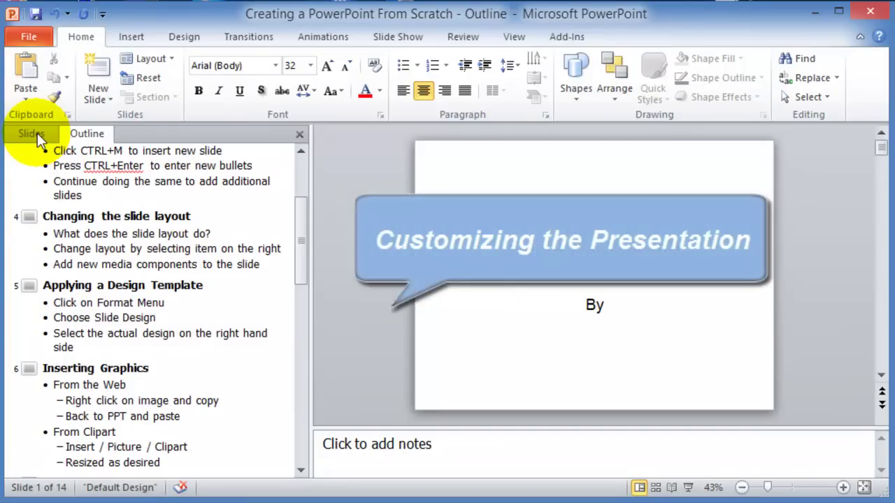
pyautogui.click(37, 132)
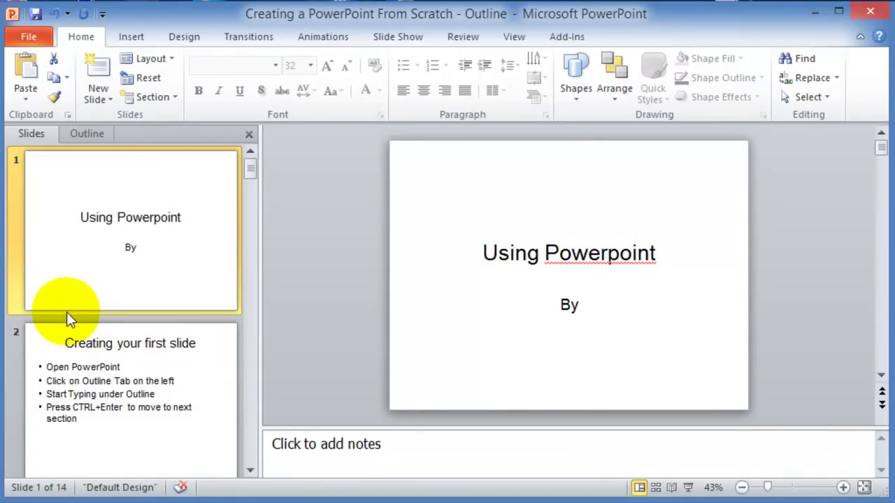
# - Add a Title and Content slide 'Computer Functions' with bullets Input, Output, Processing, Storage, then select the title slide
pyautogui.click(107, 100)
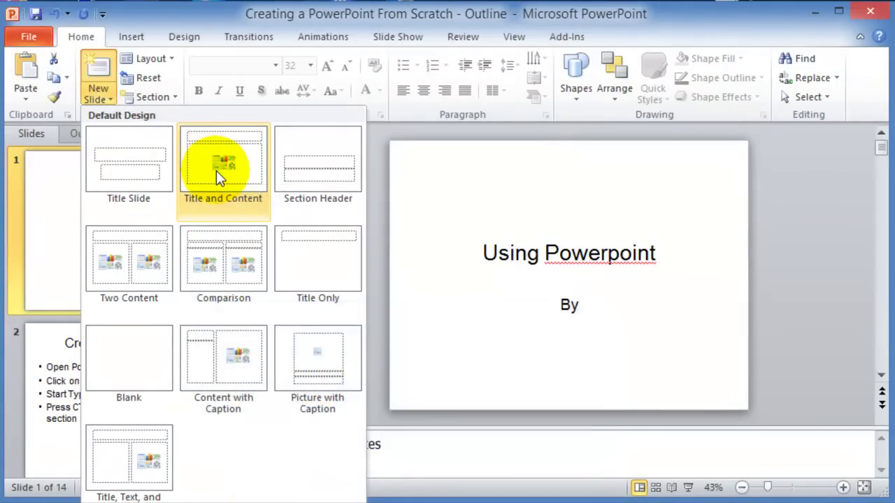
pyautogui.click(216, 171)
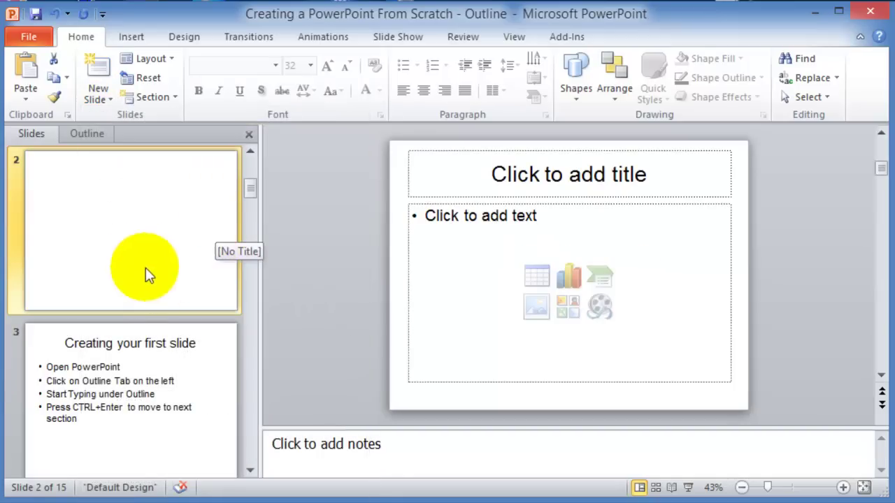
pyautogui.click(515, 177)
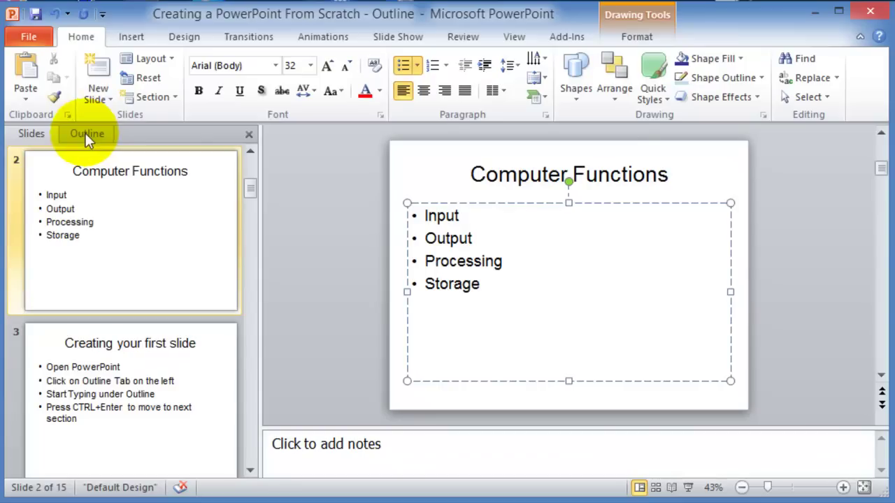
pyautogui.click(135, 173)
pyautogui.scroll(2, 147, 223)
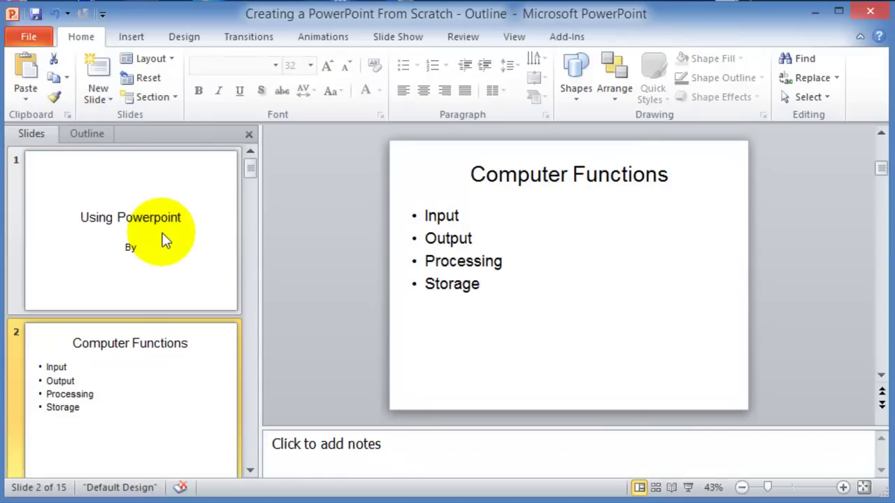
pyautogui.click(107, 228)
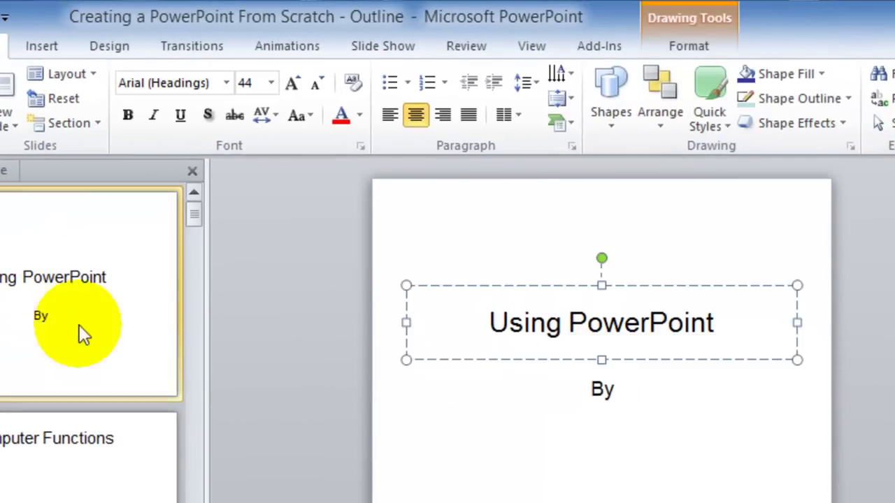
# - Correct the title slide heading to 'Using PowerPoint' and apply the Angles theme to the whole deck
pyautogui.click(79, 330)
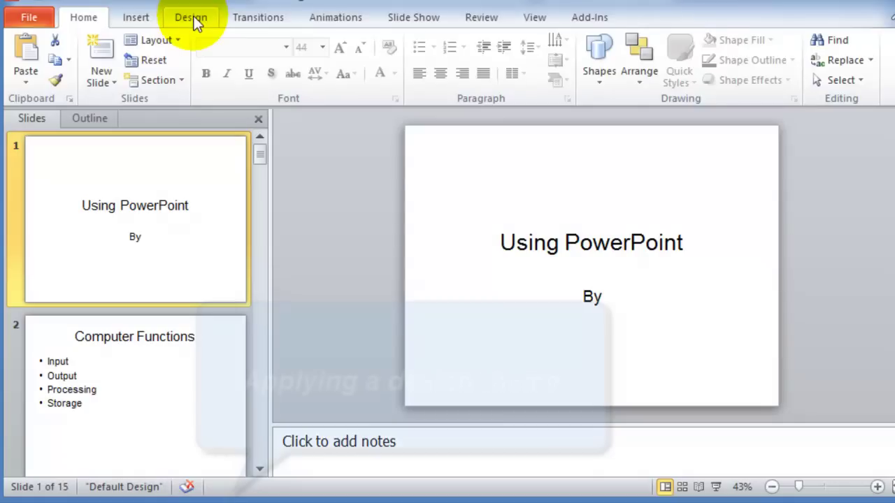
pyautogui.click(191, 20)
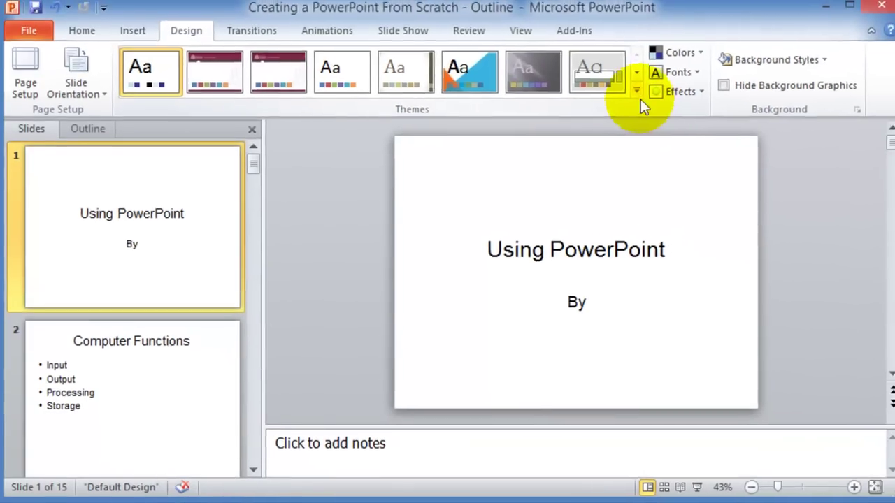
pyautogui.click(636, 92)
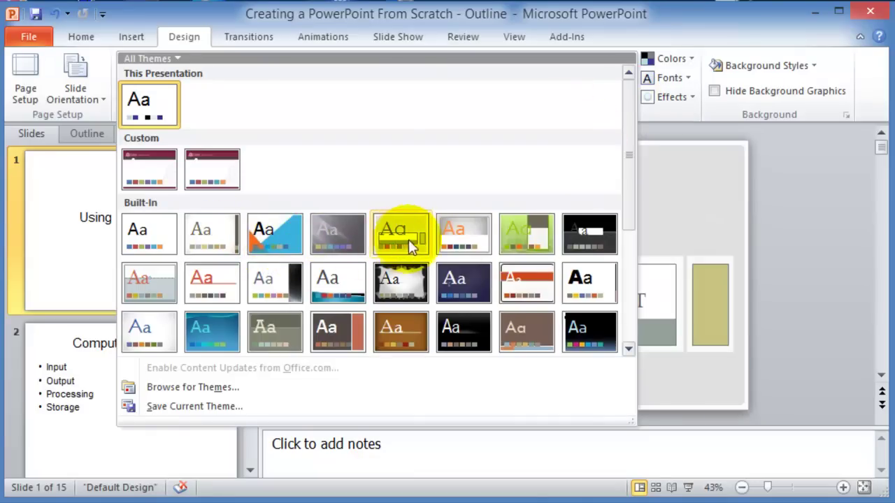
pyautogui.click(288, 240)
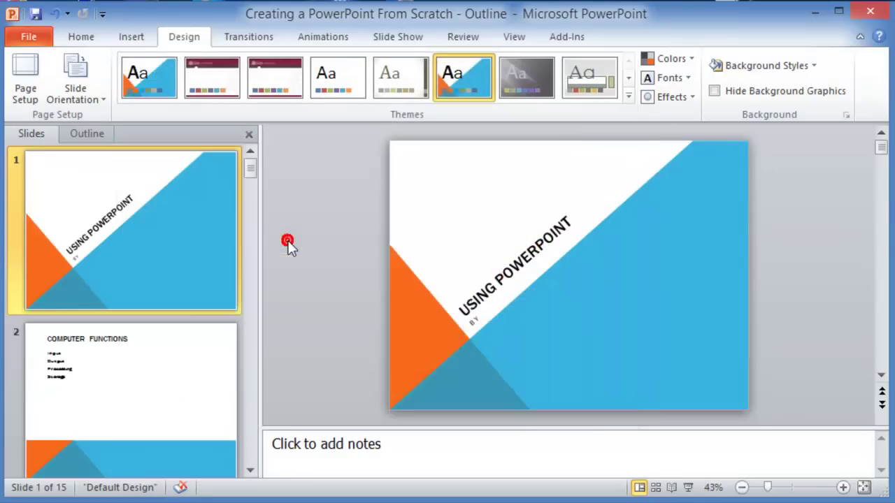
pyautogui.click(157, 370)
pyautogui.scroll(-1, 146, 367)
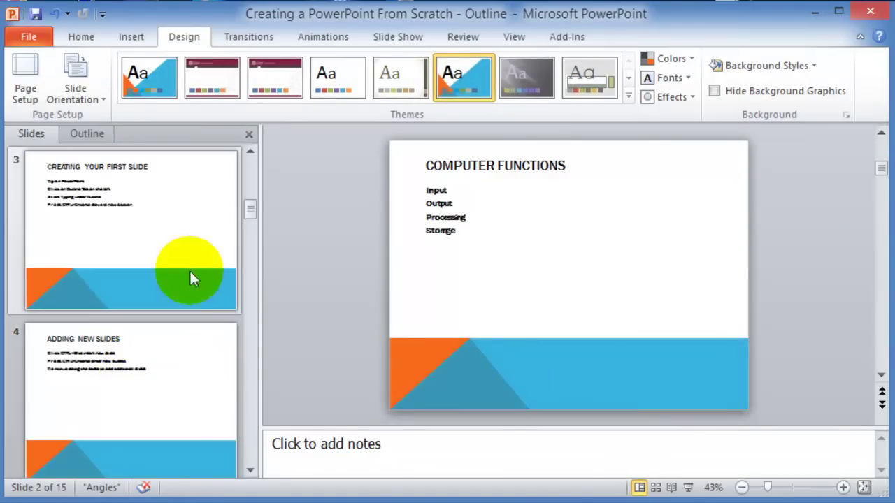
pyautogui.scroll(2, 196, 249)
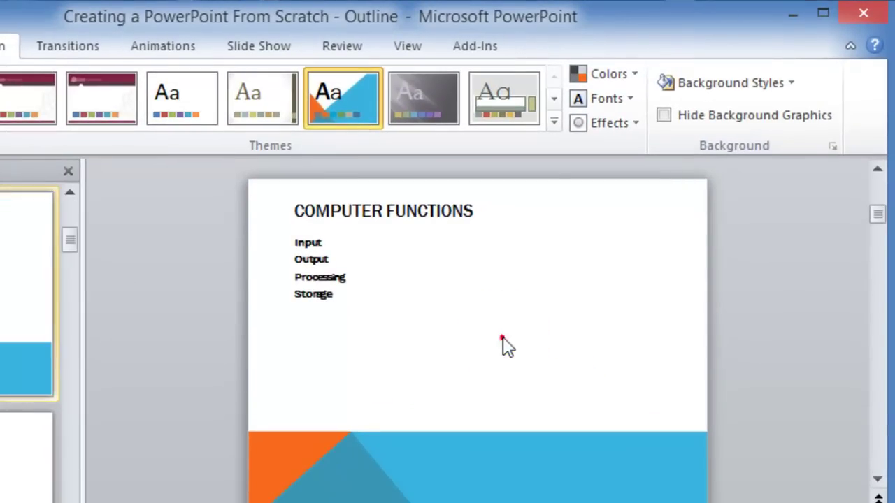
# - Switch the theme colours to a red and green scheme
pyautogui.click(502, 338)
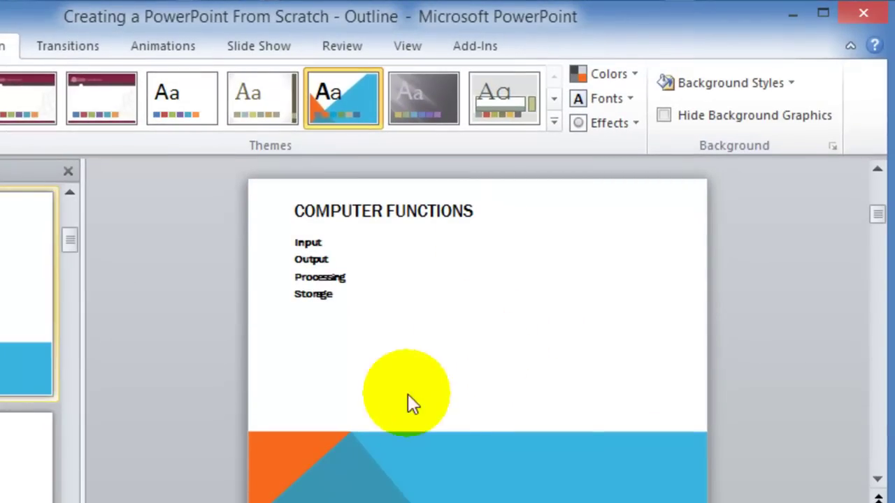
pyautogui.click(635, 75)
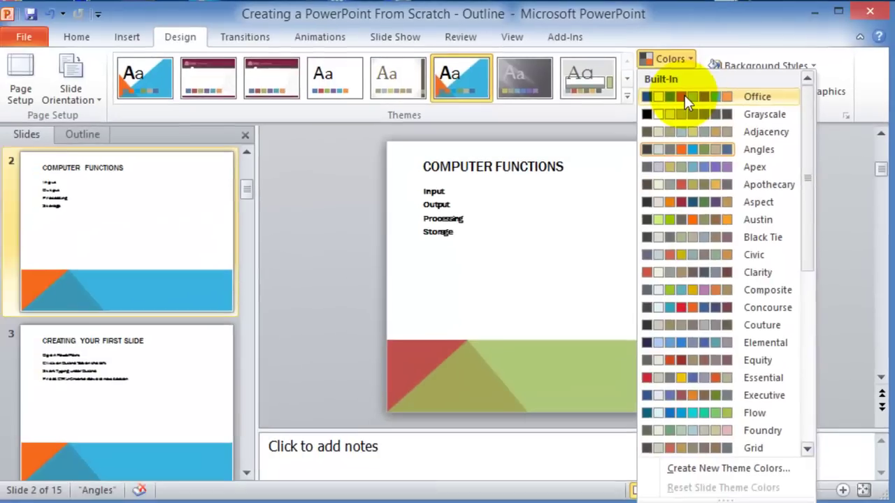
pyautogui.click(627, 121)
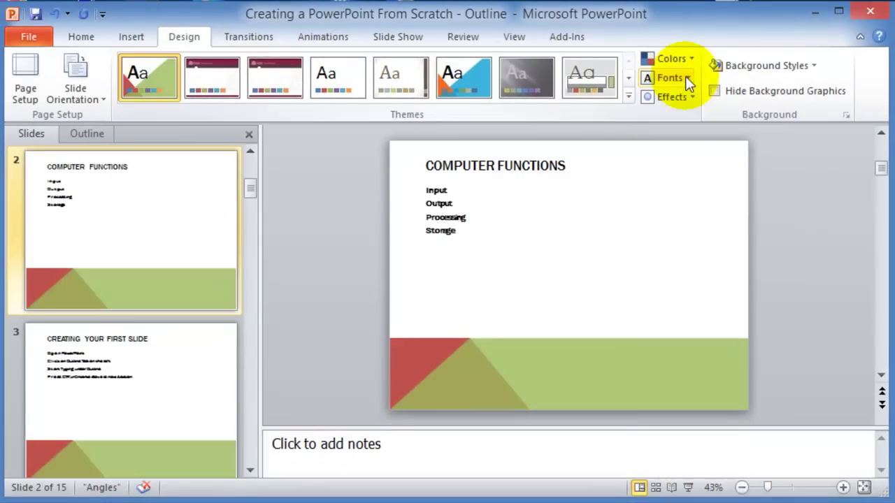
# - Browse the theme Fonts, Effects and Background Styles options without changing anything
pyautogui.click(685, 77)
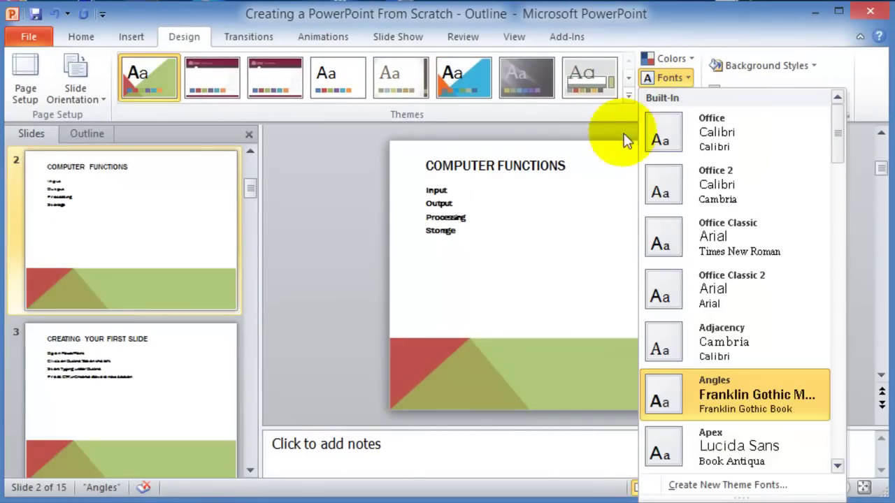
pyautogui.click(709, 29)
pyautogui.click(694, 97)
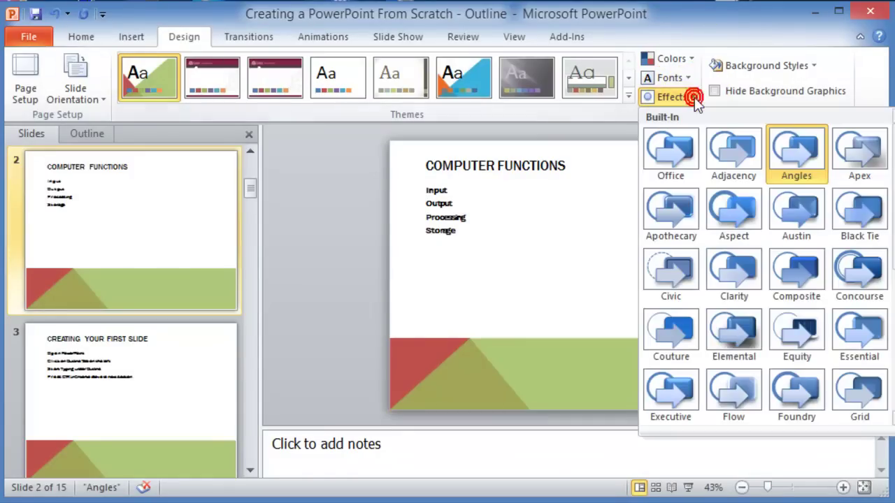
pyautogui.click(690, 97)
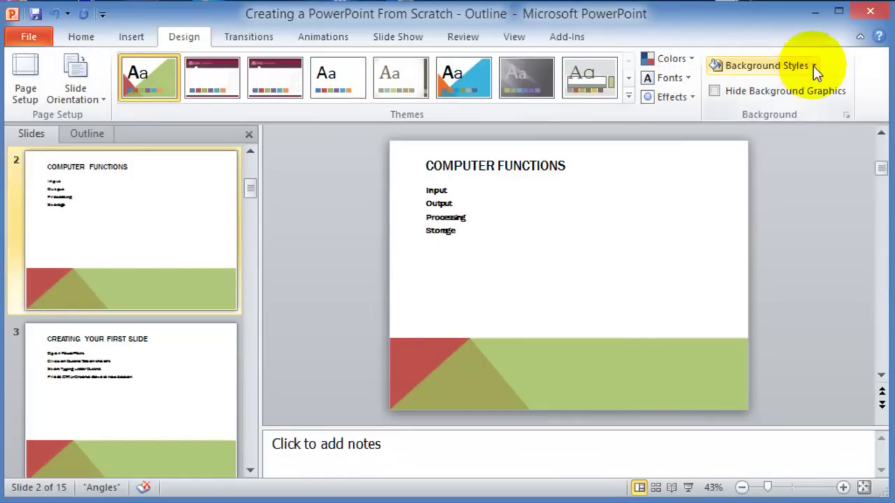
pyautogui.click(811, 66)
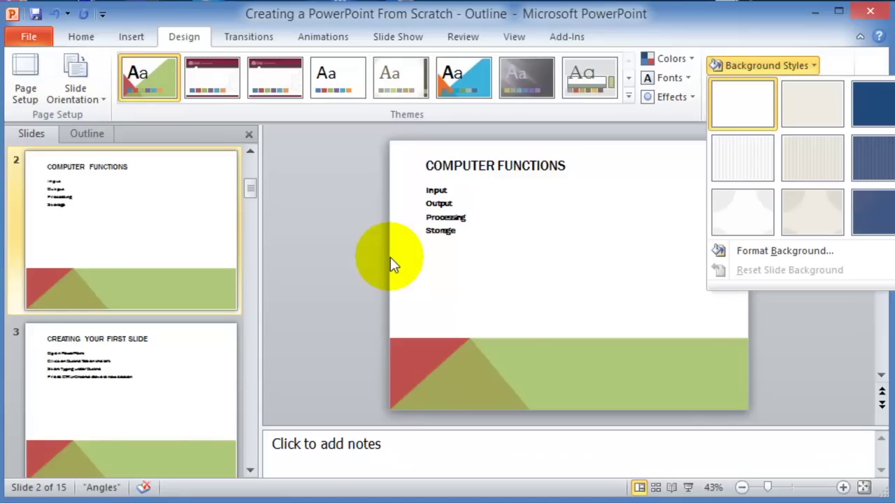
pyautogui.click(421, 309)
# - Undo the red-green colours and add the themes gallery to the Quick Access Toolbar, then test it
pyautogui.hotkey('ctrl', 'z')
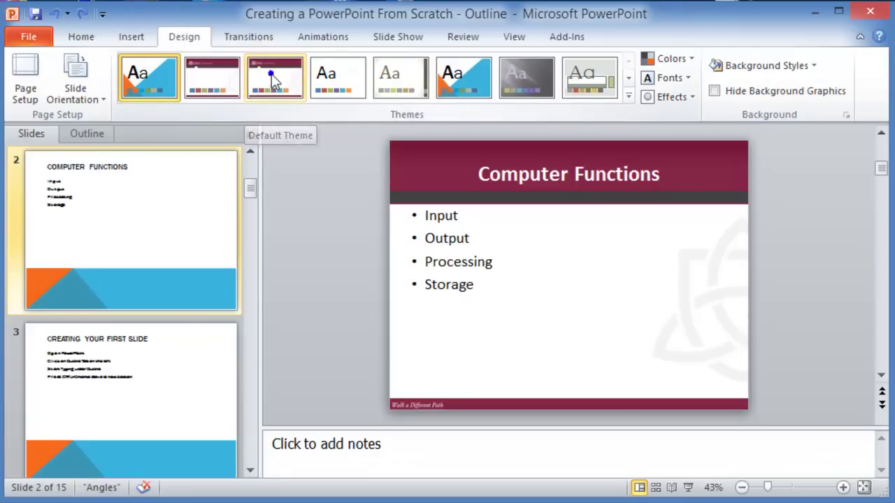
pyautogui.rightClick(272, 74)
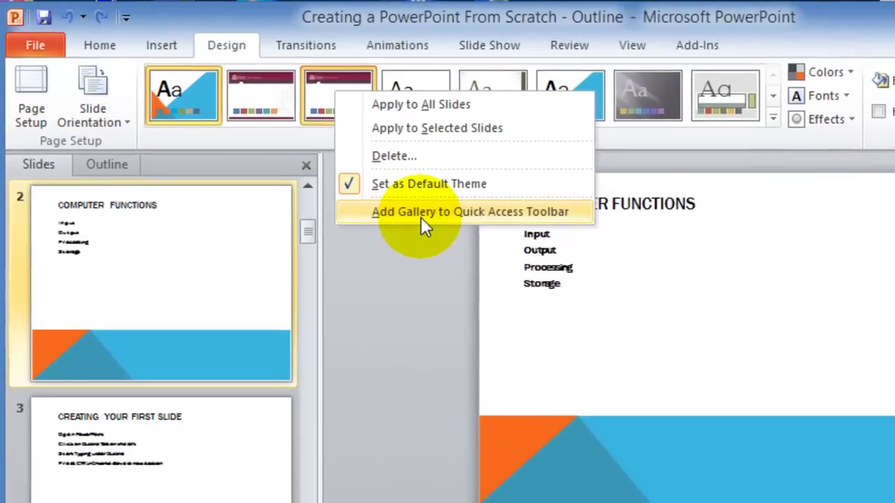
pyautogui.click(346, 179)
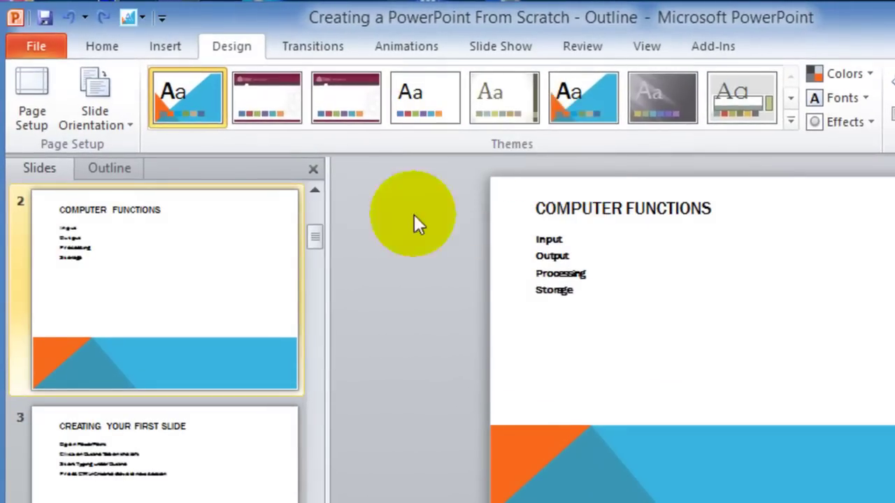
pyautogui.click(143, 16)
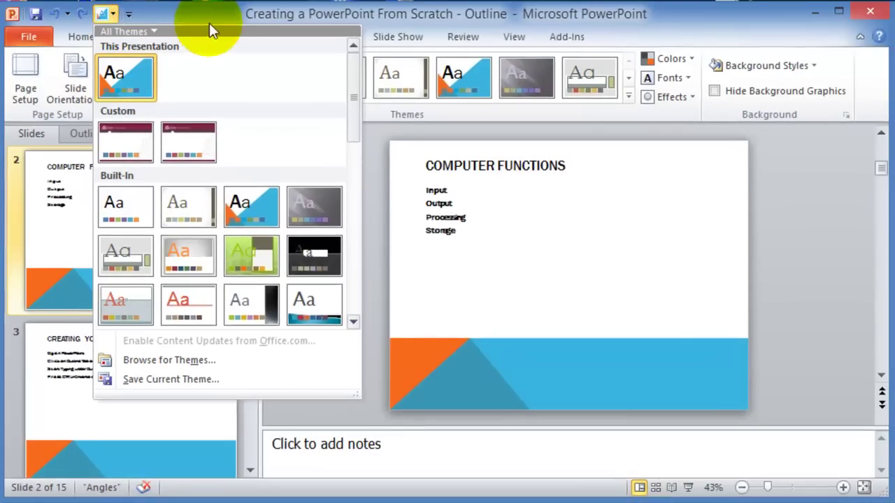
pyautogui.click(639, 360)
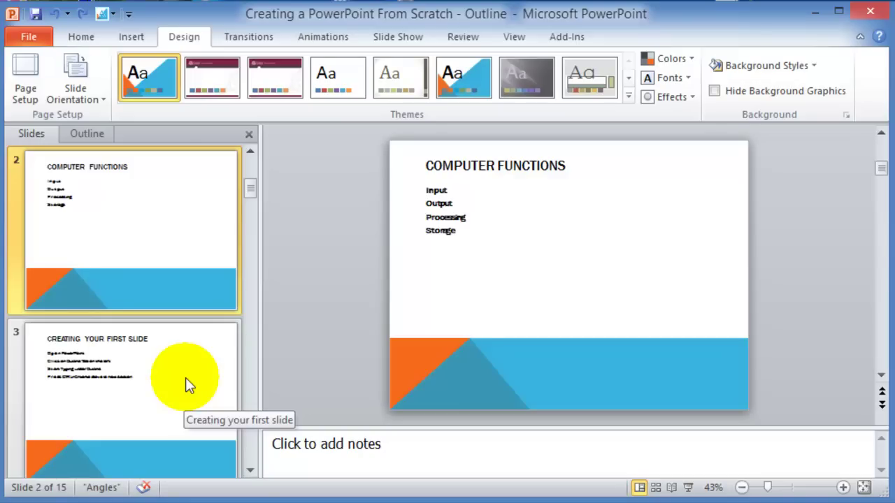
# - Apply the dark black built-in theme to slide 3 only
pyautogui.click(133, 395)
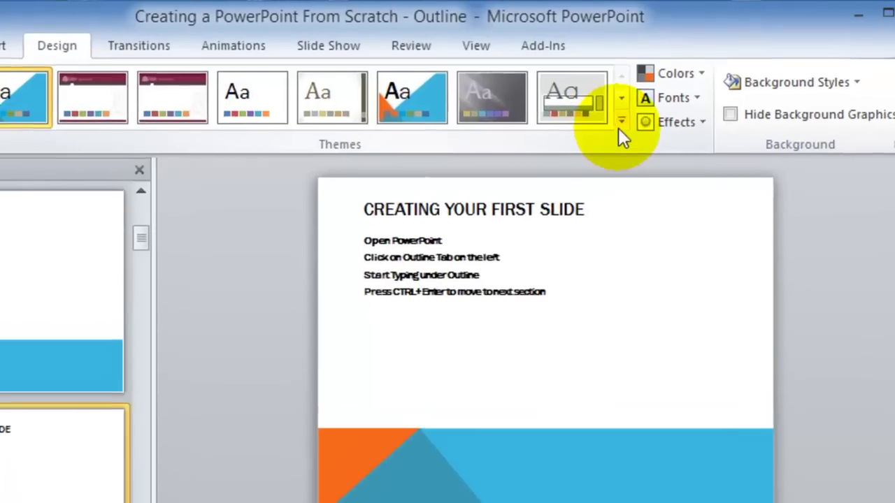
pyautogui.click(620, 122)
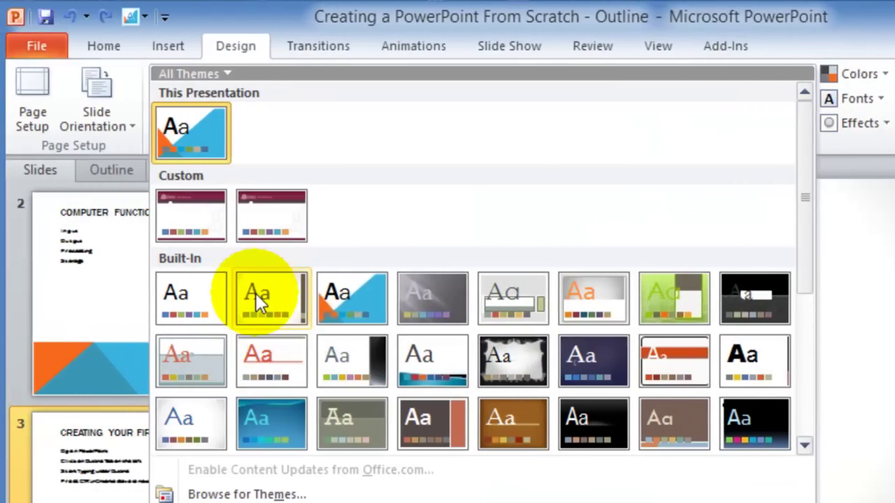
pyautogui.rightClick(255, 293)
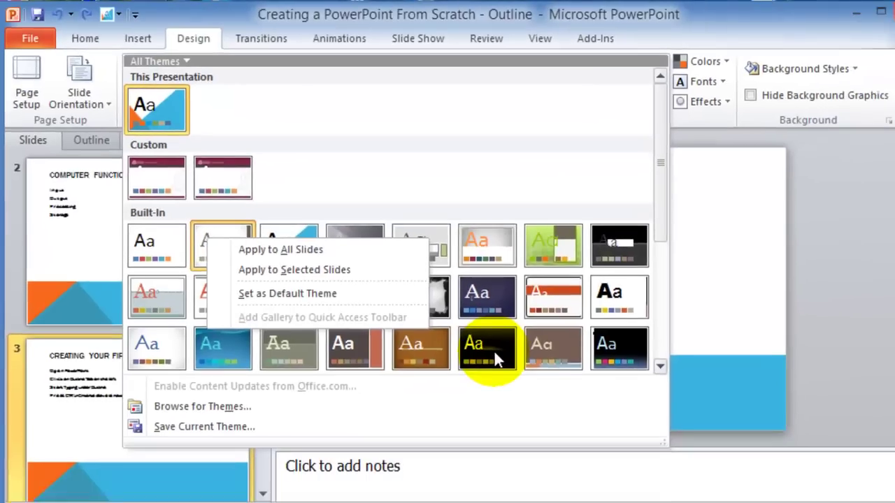
pyautogui.rightClick(583, 418)
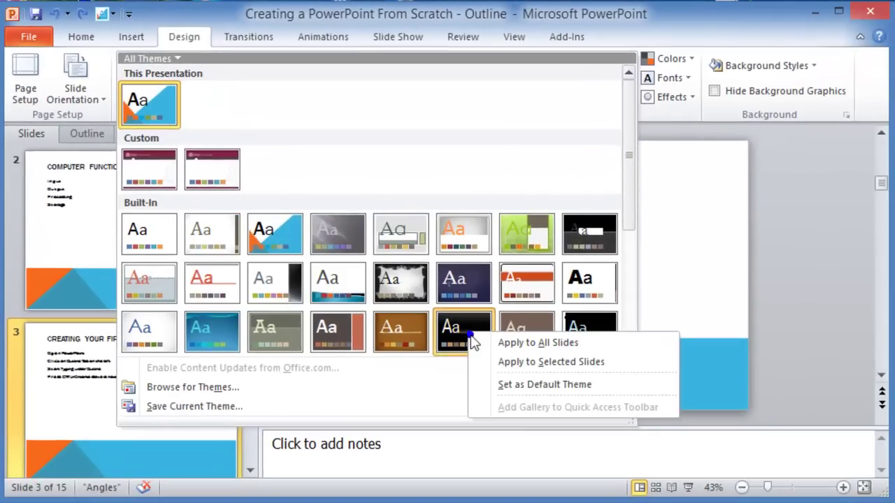
pyautogui.click(526, 365)
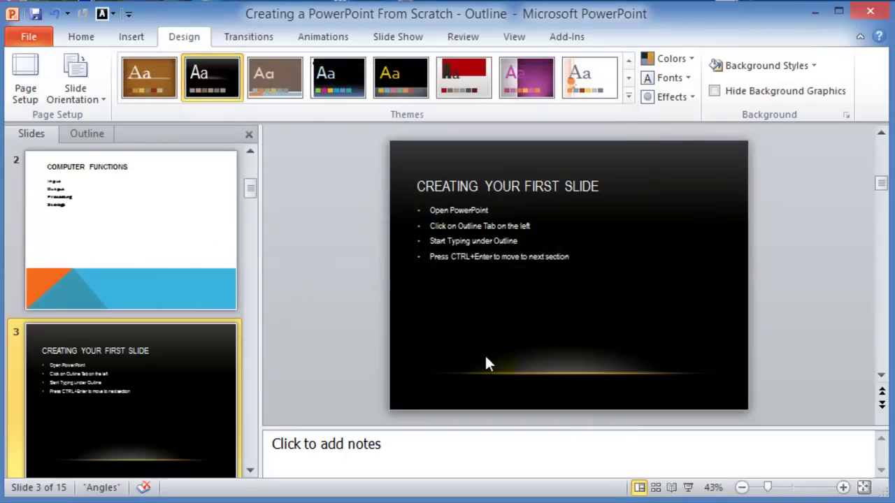
# - Compare slides 2, 3 and 4 to confirm only slide 3 is dark
pyautogui.click(121, 255)
pyautogui.scroll(-2, 144, 252)
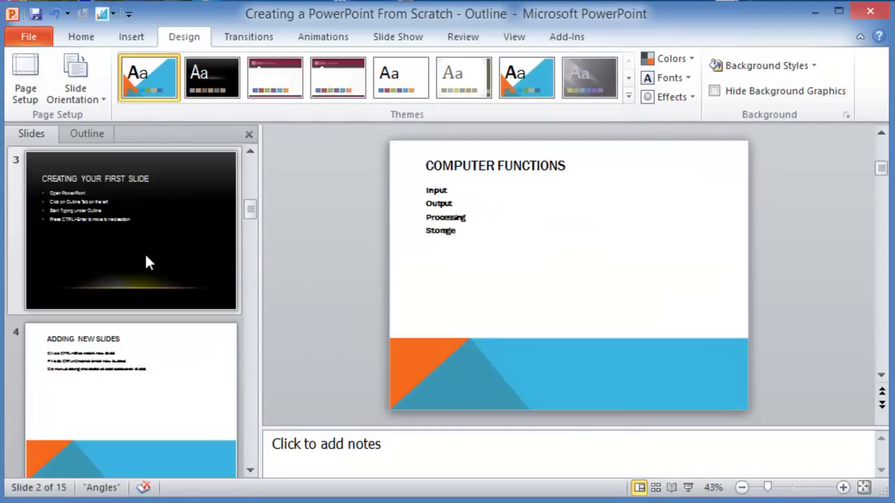
pyautogui.scroll(2, 143, 256)
pyautogui.scroll(-1, 126, 316)
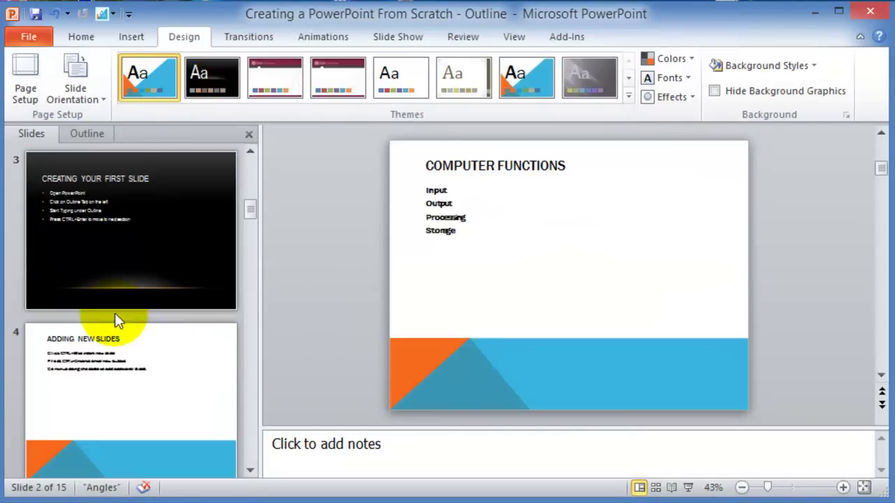
pyautogui.click(114, 293)
pyautogui.click(133, 375)
pyautogui.scroll(-1, 123, 366)
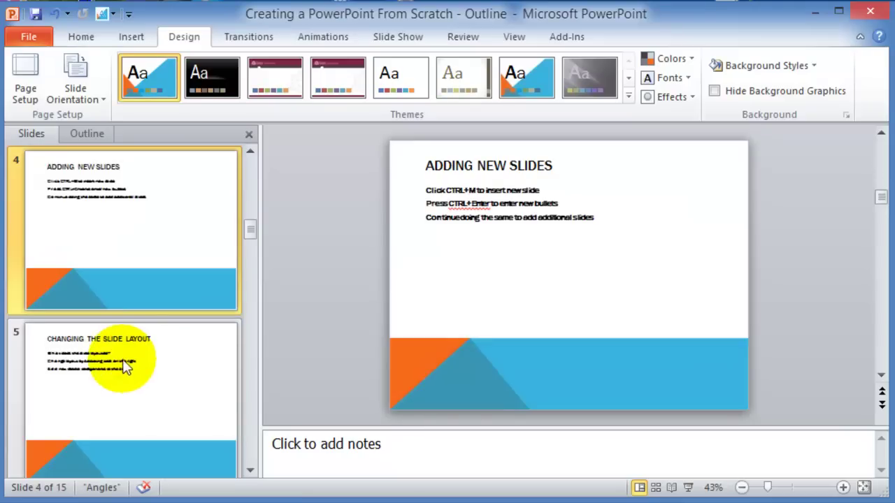
# - Select slides 4 and 5 and apply the Concourse theme to just those slides
pyautogui.scroll(1, 125, 343)
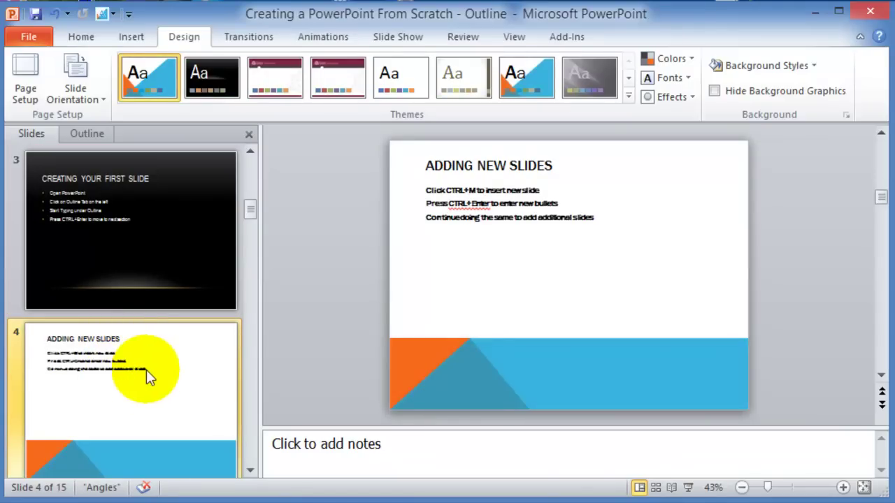
pyautogui.scroll(-1, 153, 366)
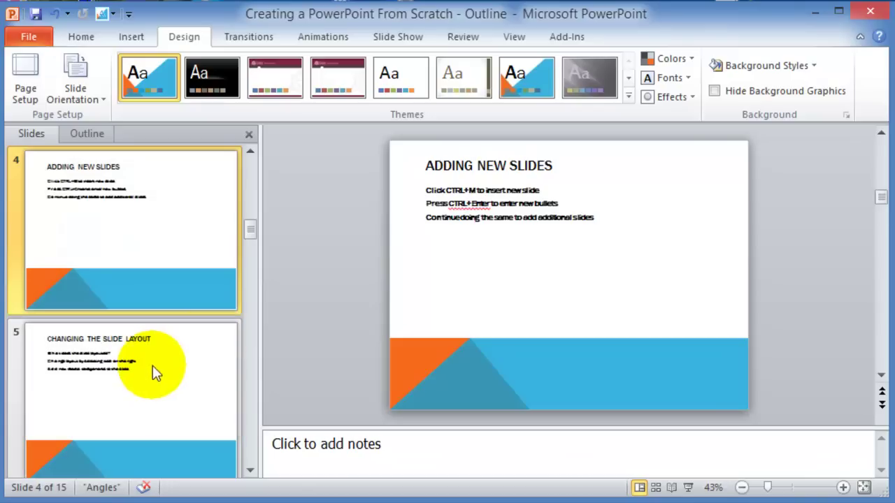
pyautogui.click(152, 365)
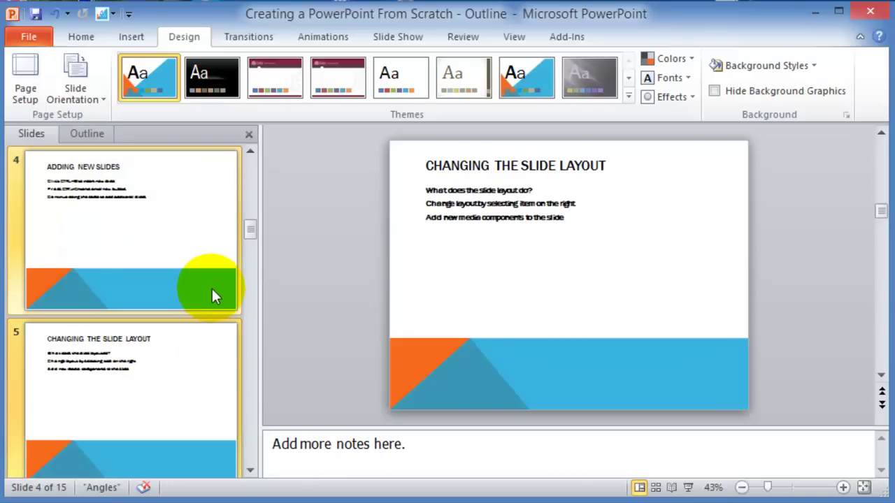
pyautogui.click(631, 94)
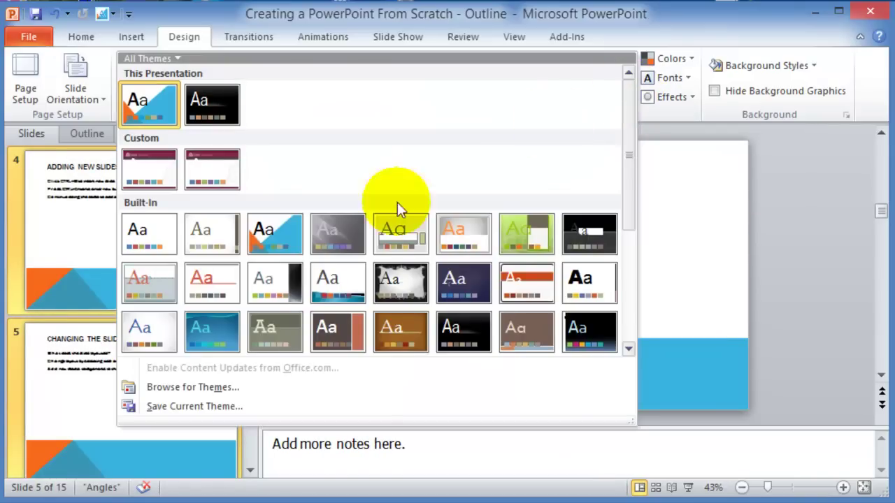
pyautogui.rightClick(338, 280)
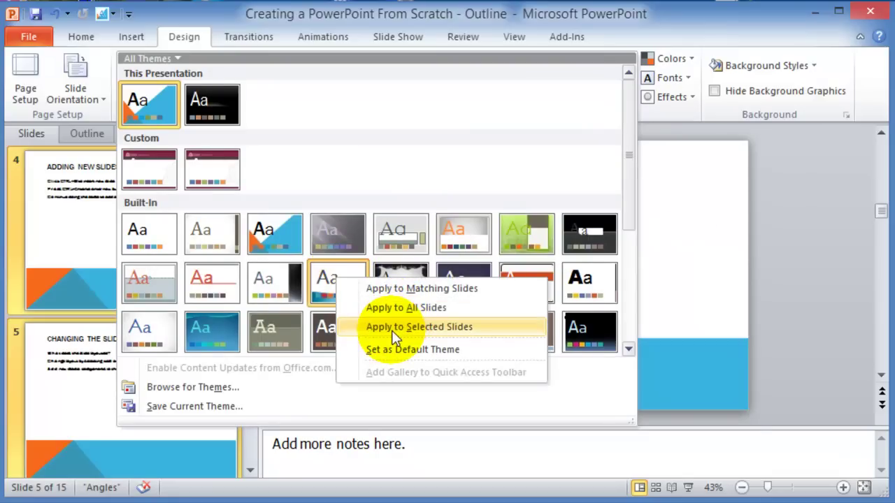
pyautogui.click(393, 327)
pyautogui.click(131, 276)
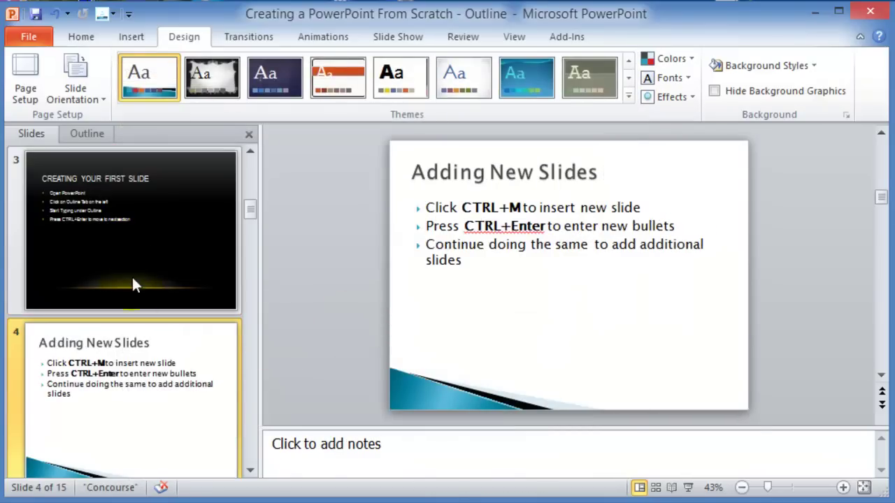
pyautogui.scroll(-2, 133, 327)
pyautogui.scroll(3, 140, 301)
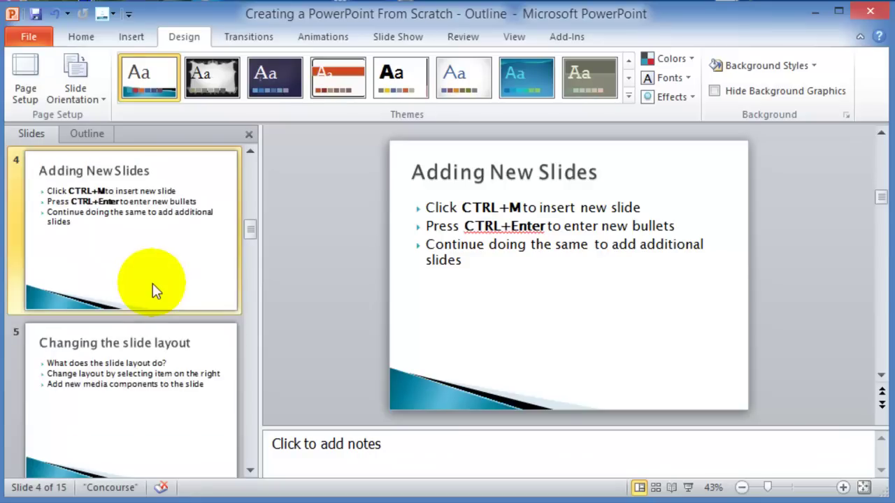
pyautogui.scroll(3, 147, 293)
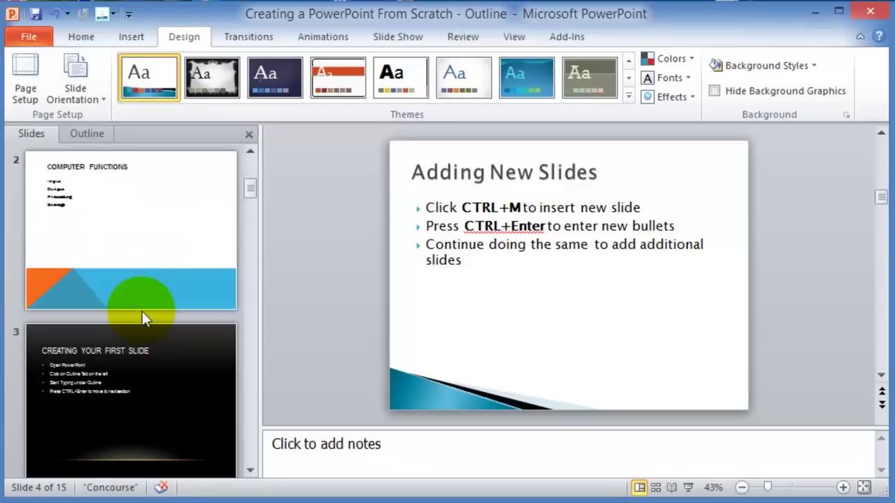
# - Undo the Concourse change so slides 4 and 5 return to Angles
pyautogui.click(54, 14)
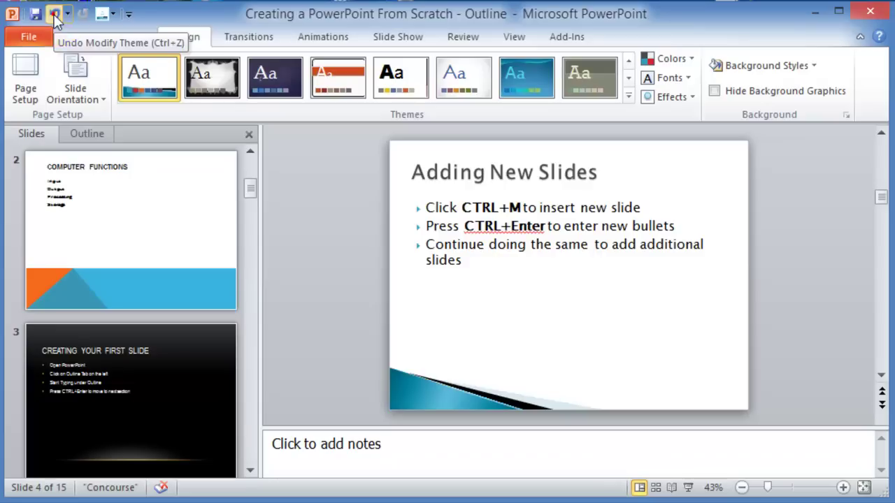
pyautogui.scroll(2, 186, 290)
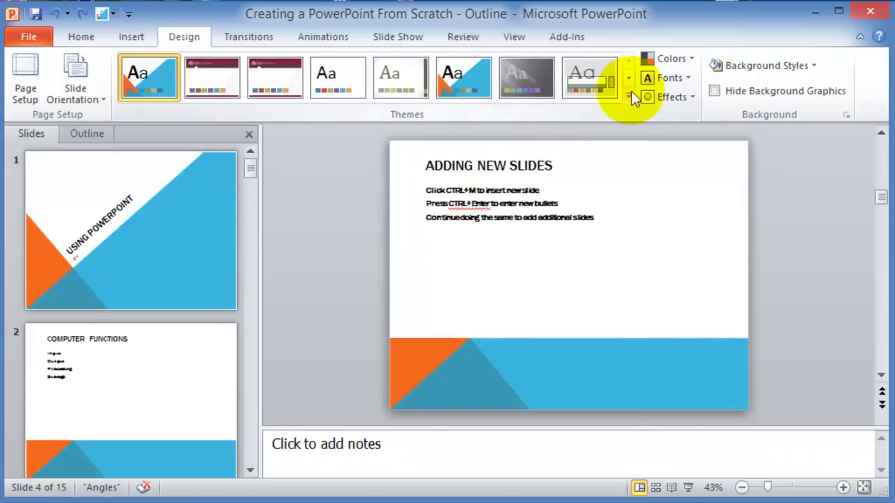
# - Apply the custom Cairn-Template theme to all 15 slides
pyautogui.click(629, 94)
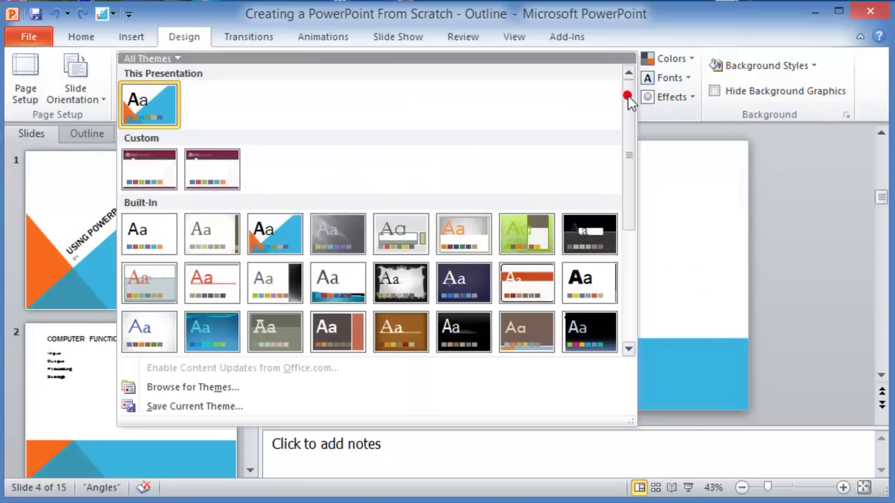
pyautogui.rightClick(162, 167)
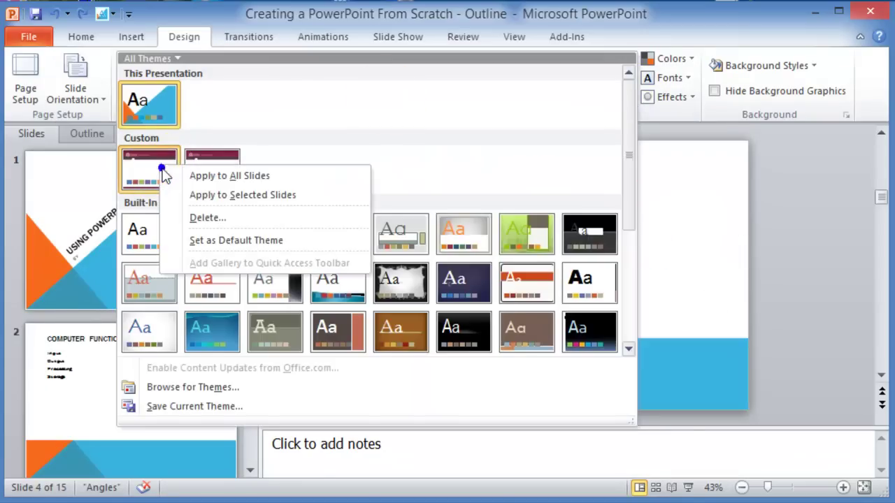
pyautogui.click(206, 176)
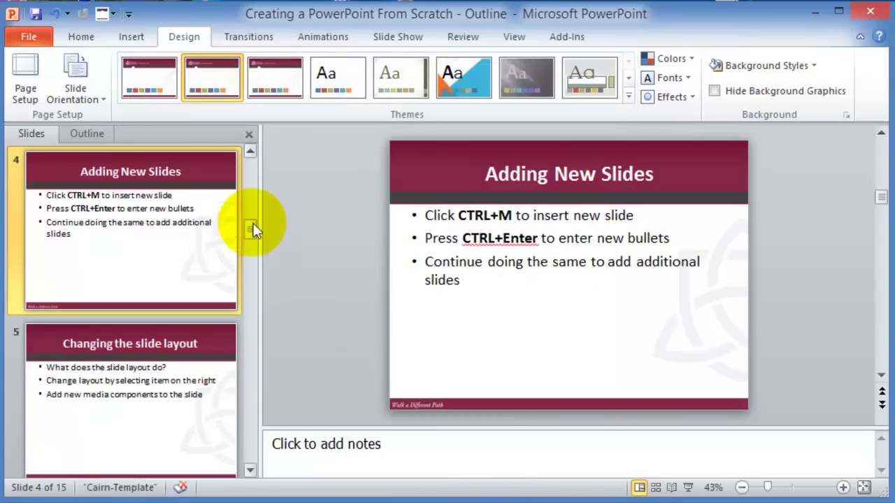
pyautogui.click(143, 274)
pyautogui.scroll(3, 146, 276)
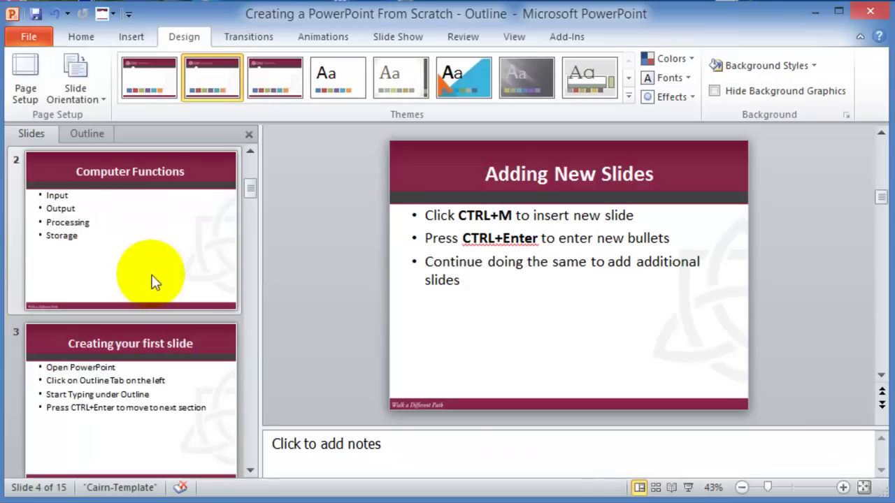
pyautogui.scroll(2, 149, 277)
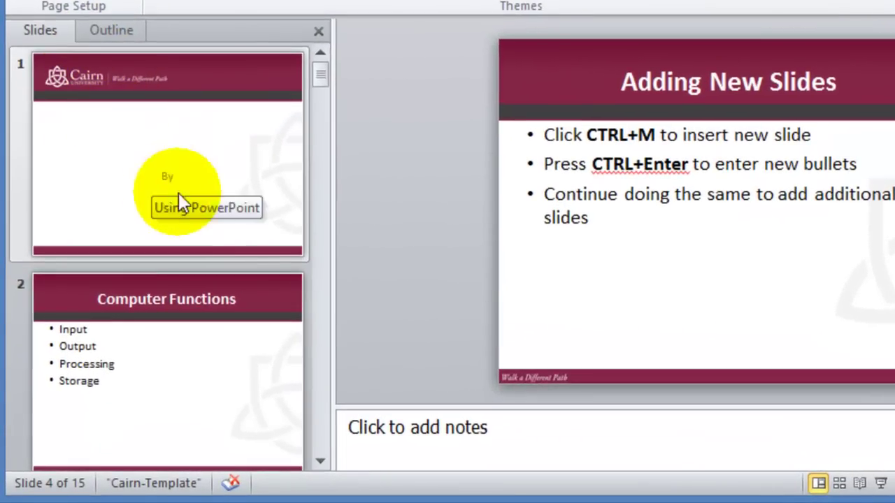
# - Display slide 2 'Computer Functions' with its maroon Cairn banner and bring up the themes gallery
pyautogui.click(135, 340)
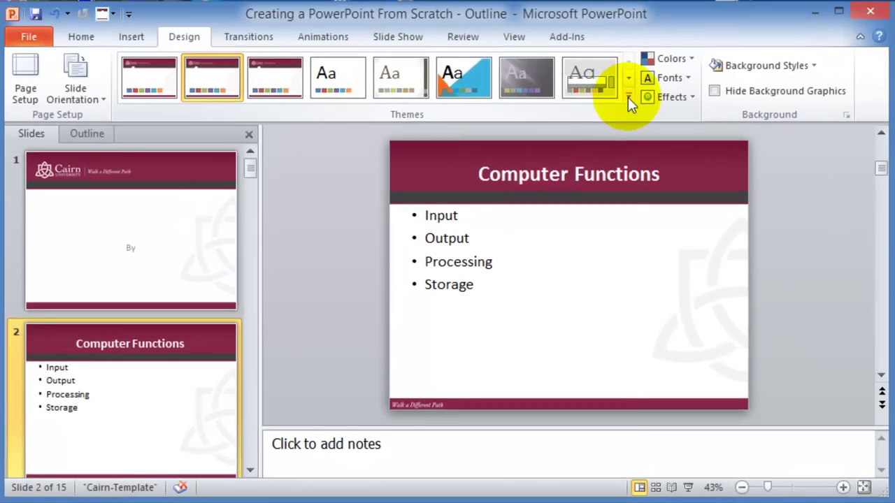
pyautogui.click(628, 99)
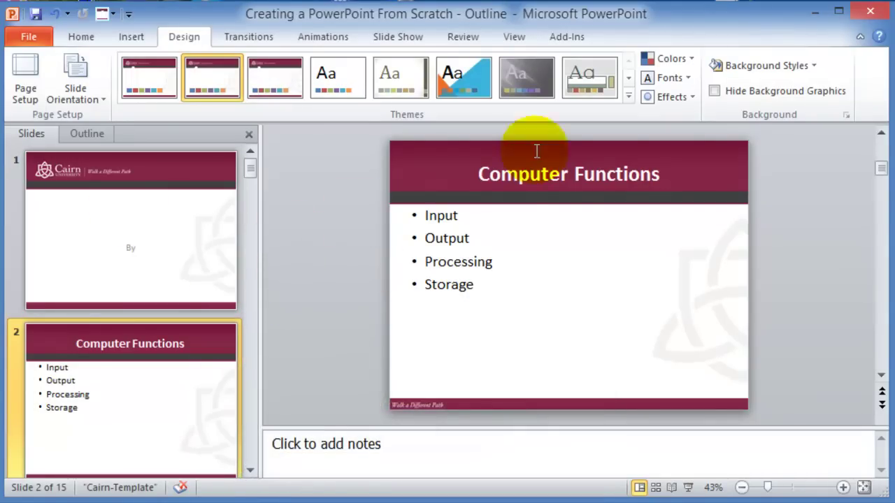
# - Save the current design as a theme file named 'Test Favorite Theme'
pyautogui.click(628, 97)
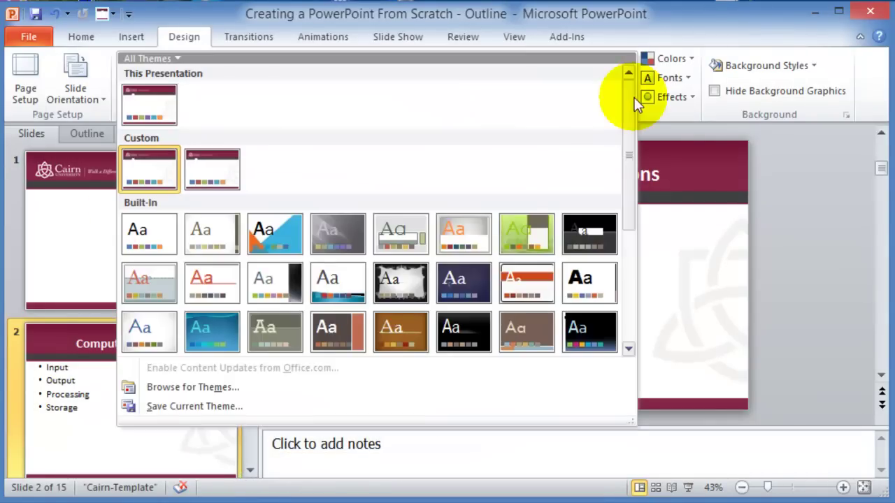
pyautogui.click(209, 407)
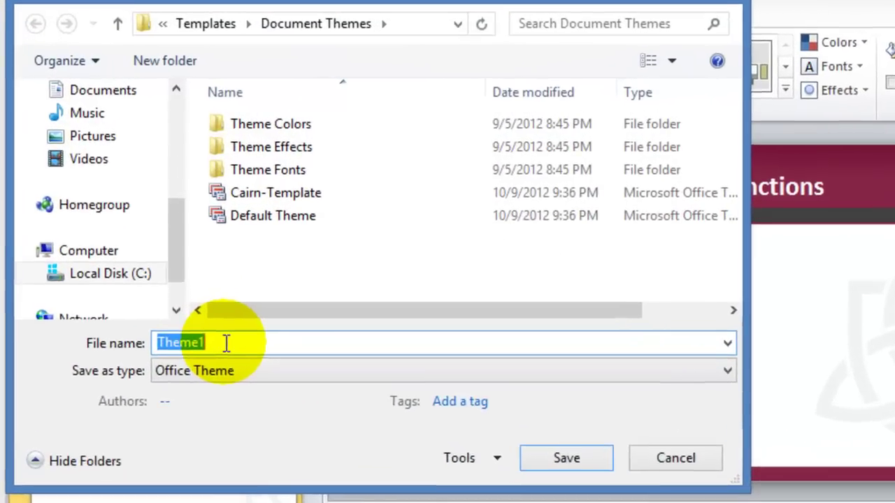
pyautogui.write('Test Favorite Theme')
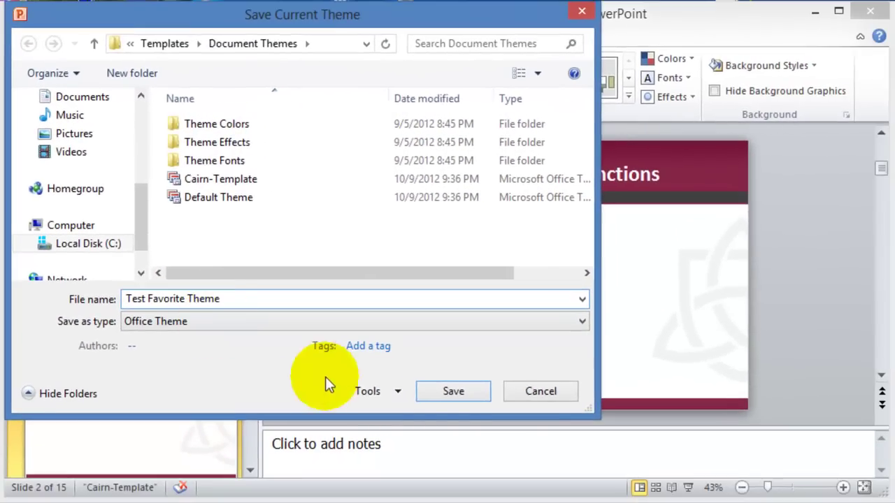
pyautogui.click(553, 458)
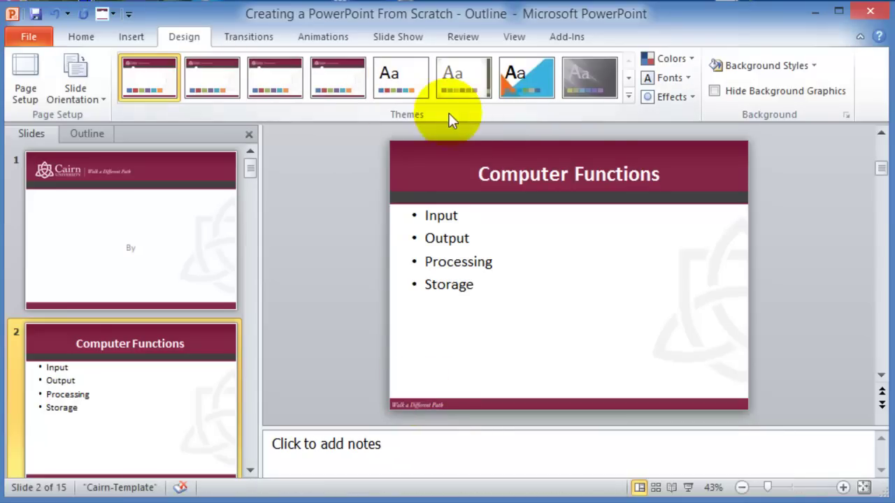
# - Set the saved 'Test Favorite Theme' as the default theme
pyautogui.click(628, 96)
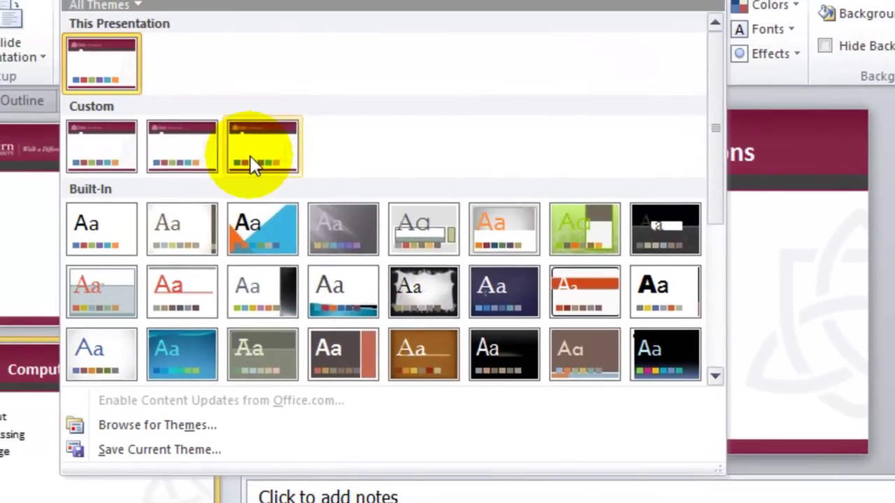
pyautogui.rightClick(163, 125)
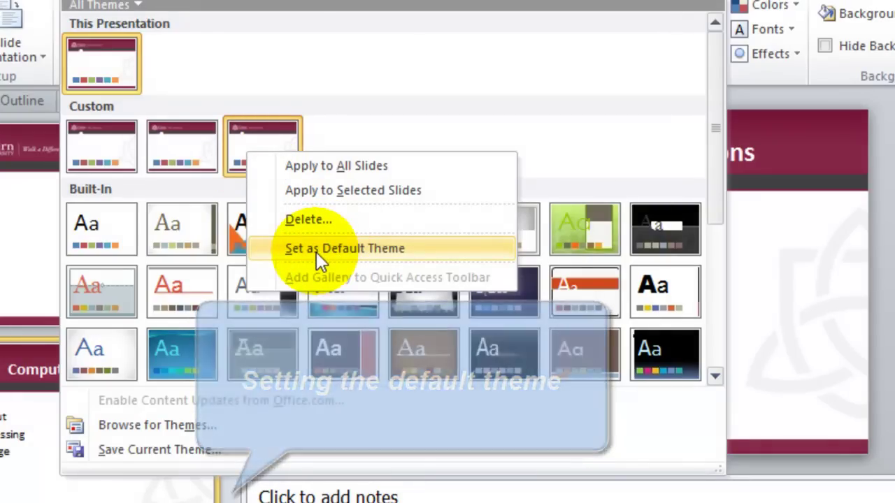
pyautogui.click(874, 260)
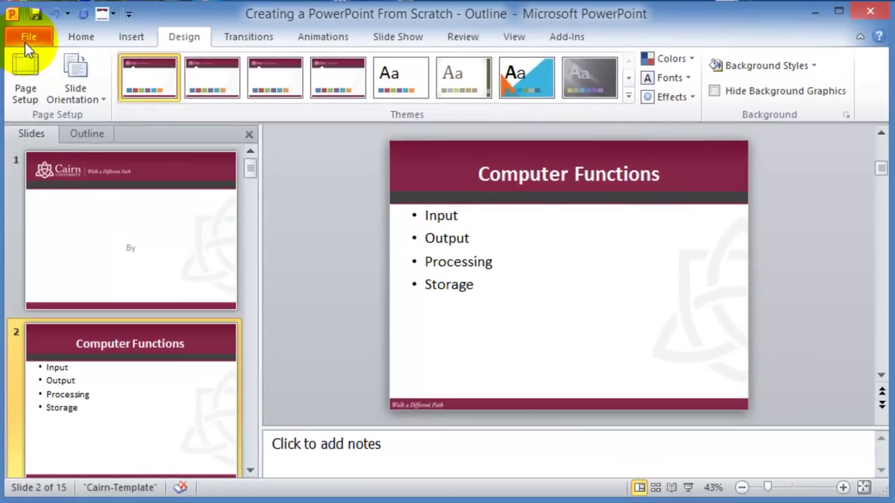
# - Create a new blank presentation, which opens as Presentation7 with the Cairn design
pyautogui.click(25, 35)
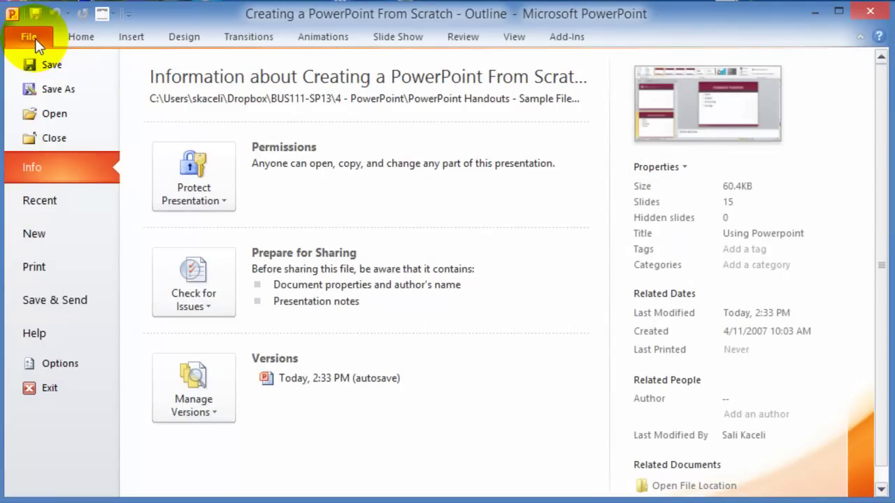
pyautogui.click(37, 232)
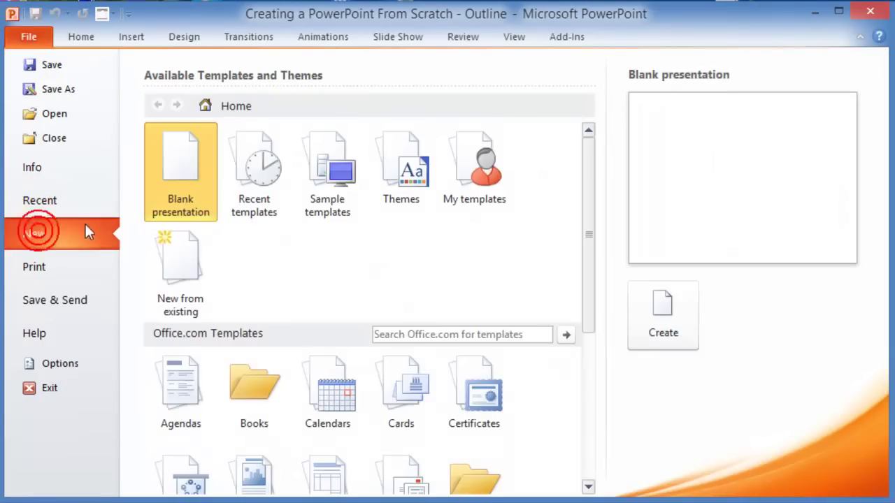
pyautogui.doubleClick(184, 168)
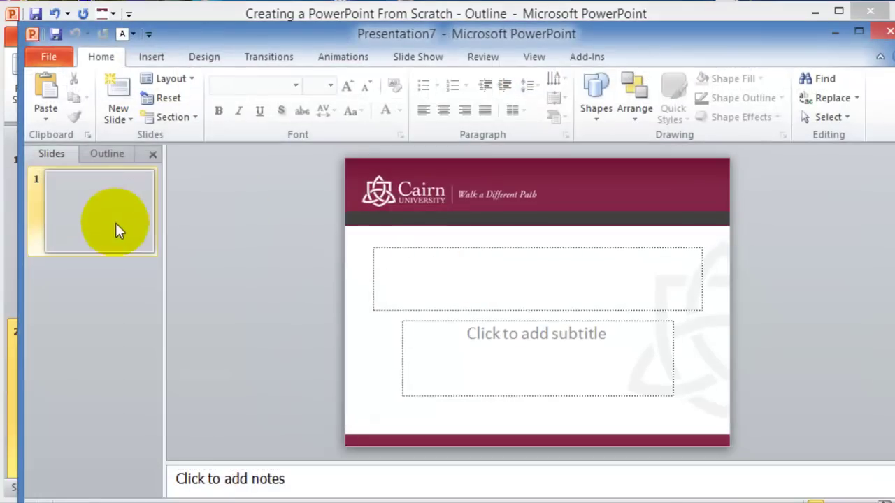